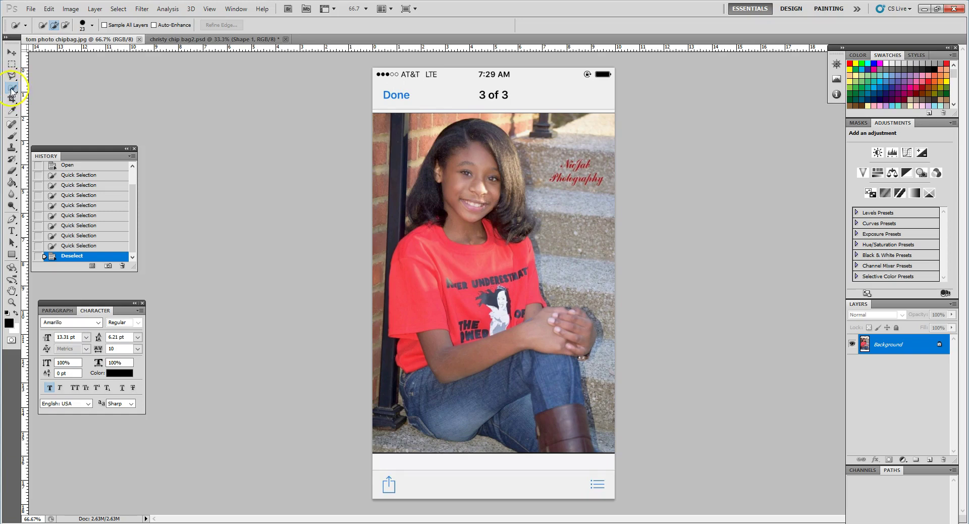
- With Quick Selection in Add mode, select down the left side and right edge of the girl's hair
left_click(11, 89)
left_click(55, 25)
mouse_move(443, 143)
left_mouse_down()
mouse_move(419, 207)
mouse_move(428, 242)
mouse_move(408, 284)
mouse_move(416, 411)
mouse_move(404, 385)
mouse_move(429, 426)
mouse_move(489, 406)
mouse_move(514, 427)
mouse_move(574, 446)
mouse_move(564, 369)
mouse_move(582, 349)
mouse_move(583, 319)
mouse_move(537, 313)
mouse_move(518, 286)
mouse_move(507, 289)
mouse_move(502, 323)
mouse_move(518, 321)
mouse_move(504, 257)
mouse_move(503, 294)
mouse_move(489, 334)
mouse_move(505, 273)
mouse_move(495, 323)
left_mouse_up()
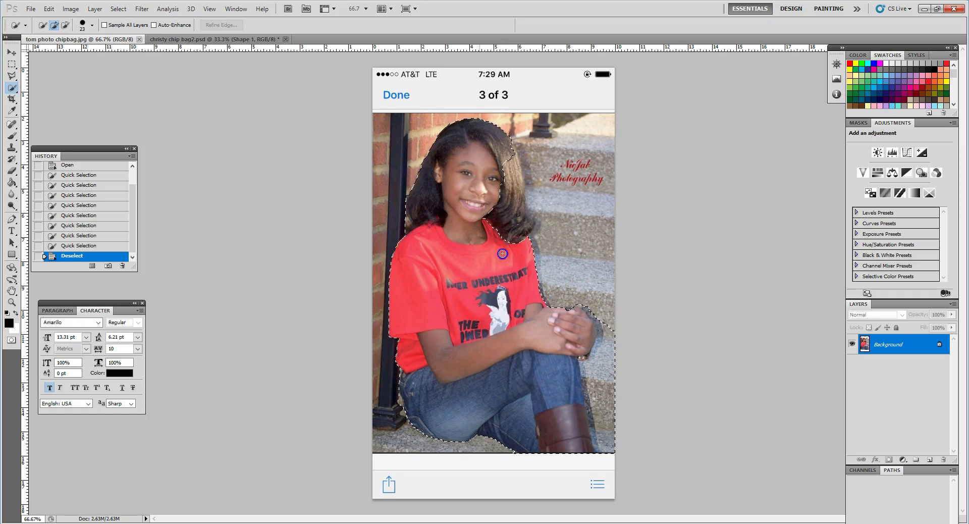
left_click_drag(507, 163, 525, 222)
- Extend the selection over the right hair lock, then down over the knee to the boot
left_click(507, 237)
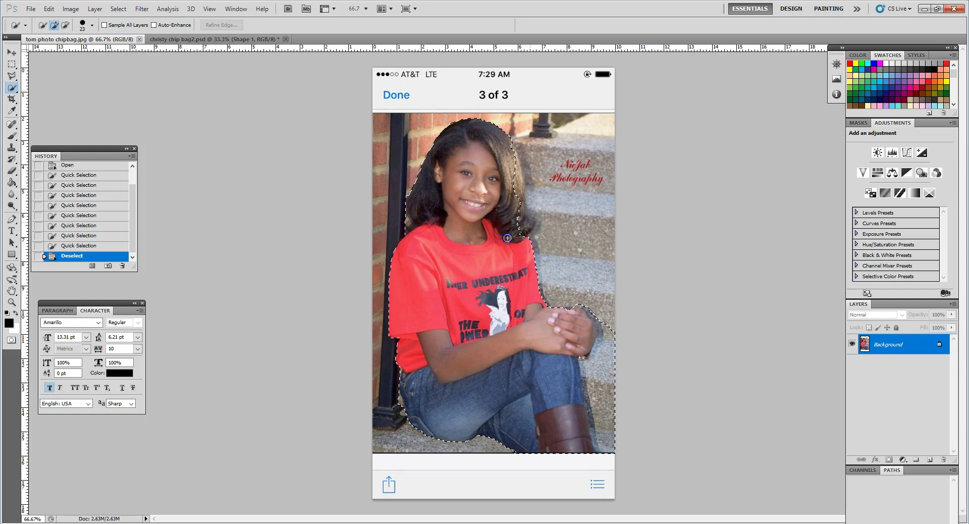
left_click(530, 243)
left_click_drag(530, 243, 491, 192)
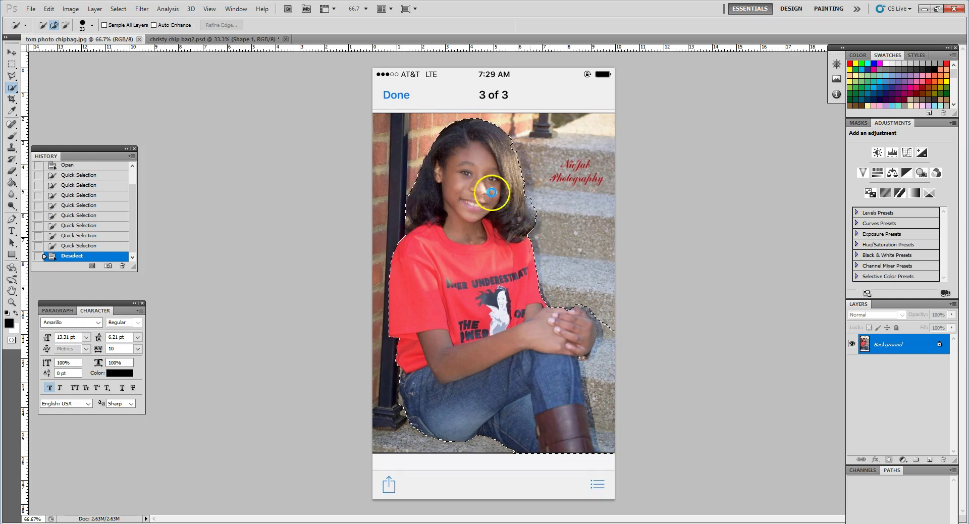
left_click(593, 315)
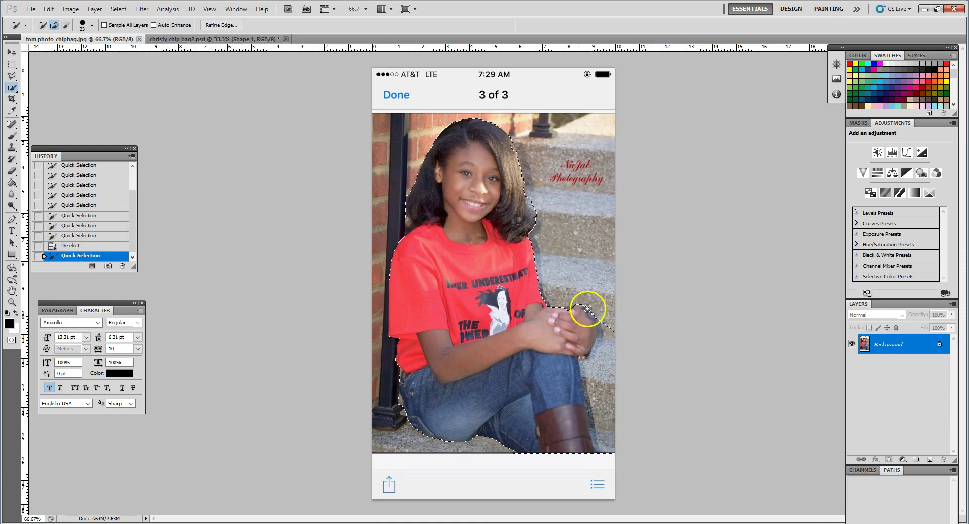
mouse_move(602, 349)
left_mouse_down()
mouse_move(577, 362)
mouse_move(593, 420)
left_mouse_up()
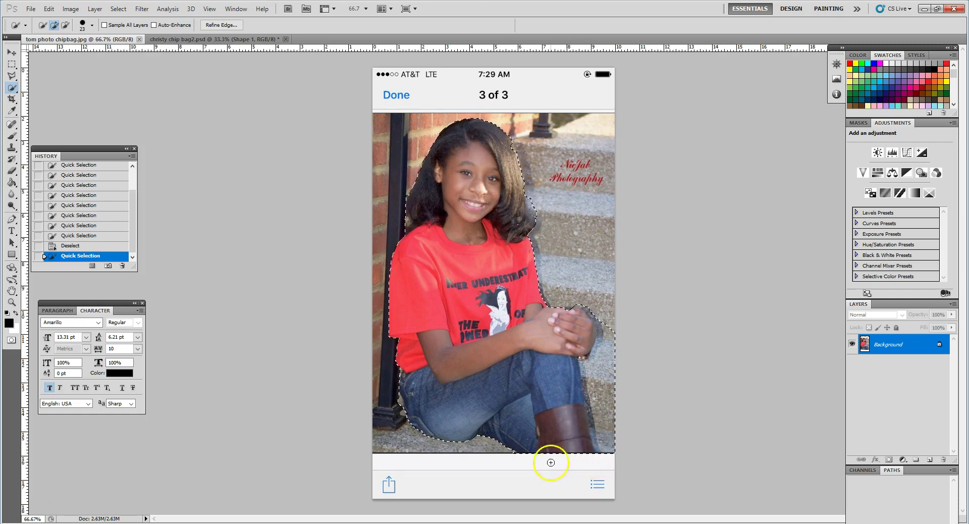
left_click(65, 25)
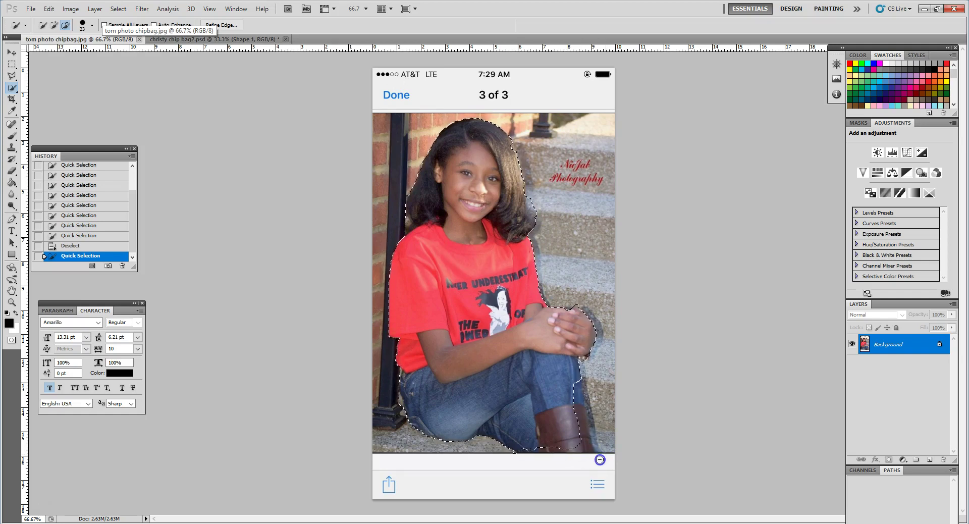
- Remove a stray background patch at lower right and add the area near the knee
left_click(600, 459)
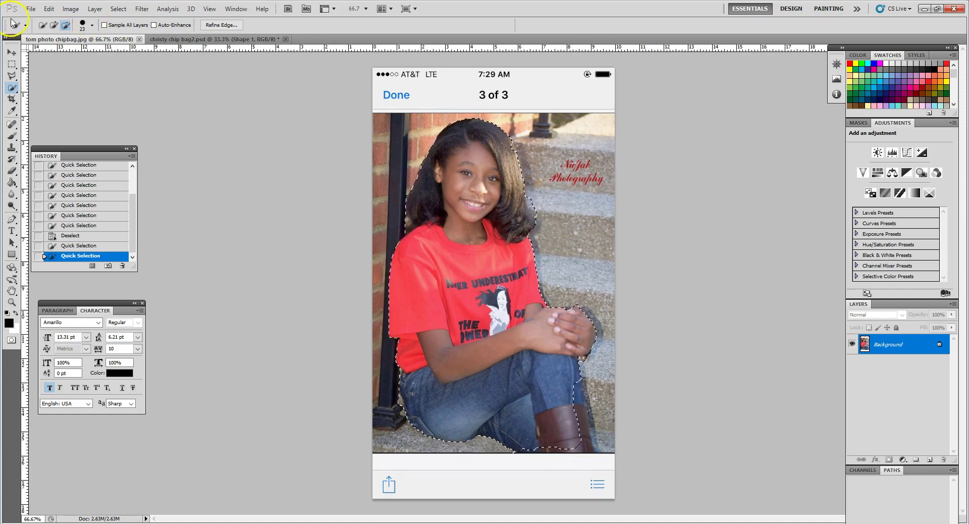
left_click(54, 25)
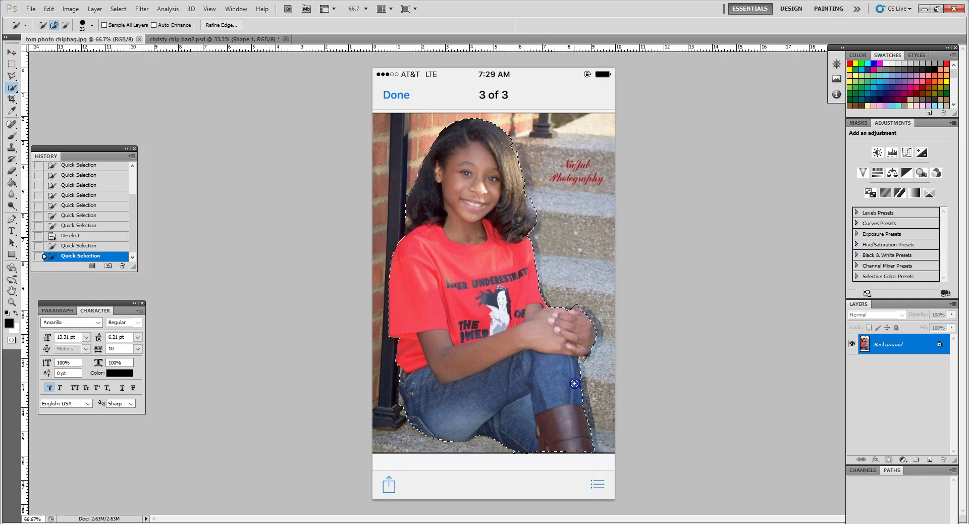
left_click_drag(574, 383, 553, 373)
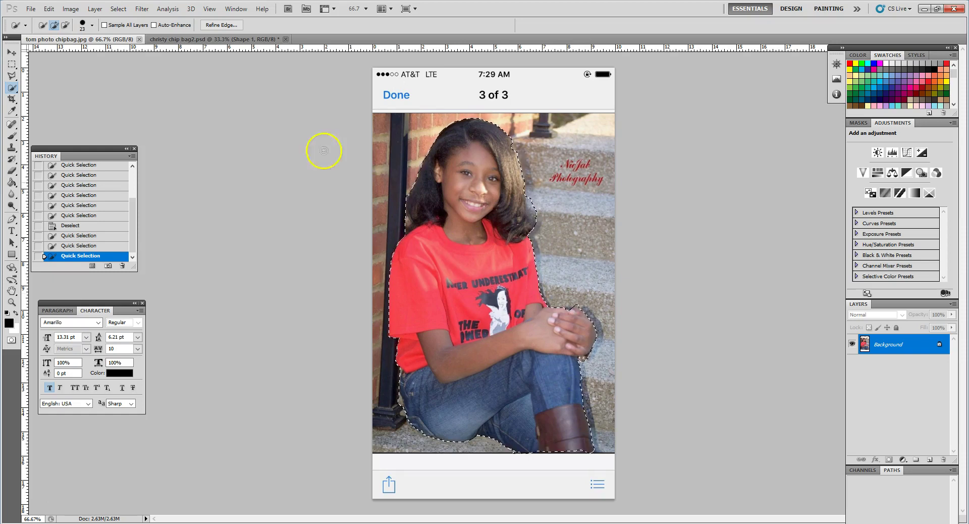
- Subtract background above the hair, near the left shoulder and around the pole
left_click(67, 26)
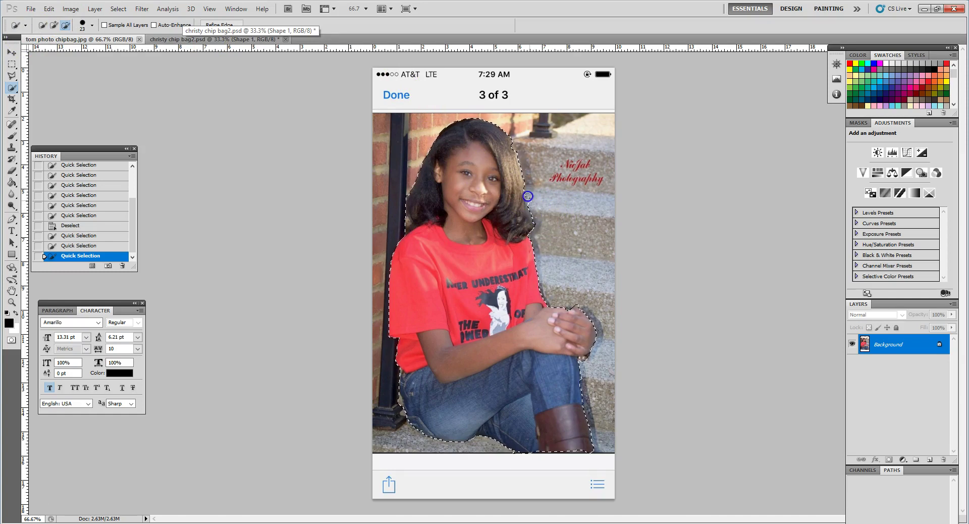
left_click(516, 131)
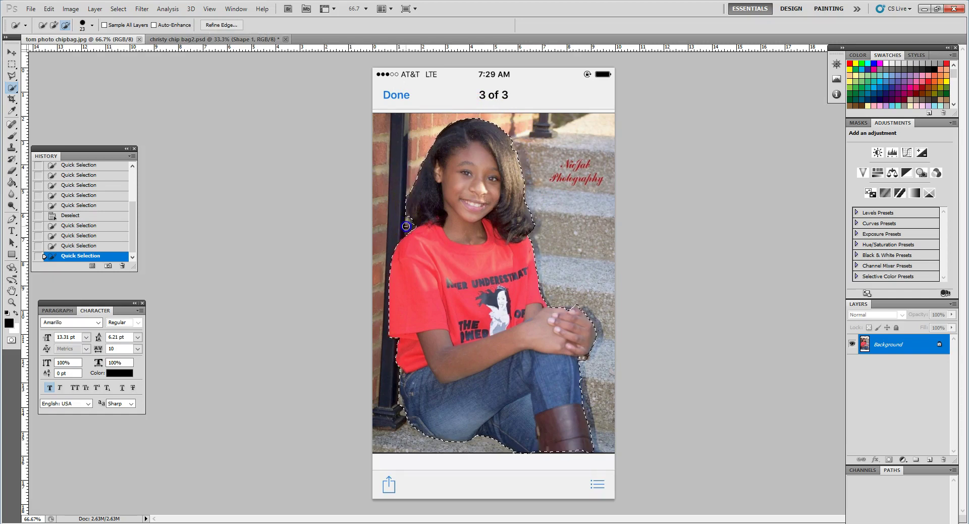
left_click(405, 227)
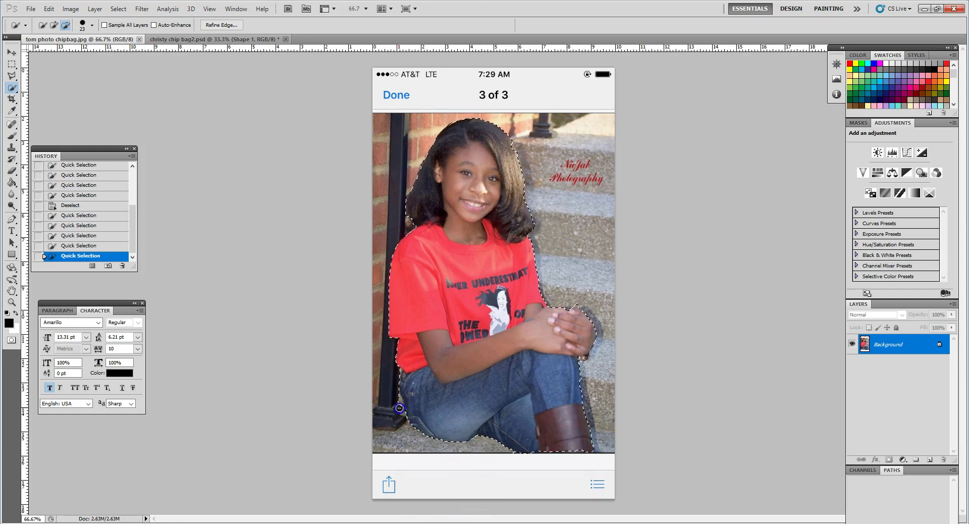
left_click(397, 399)
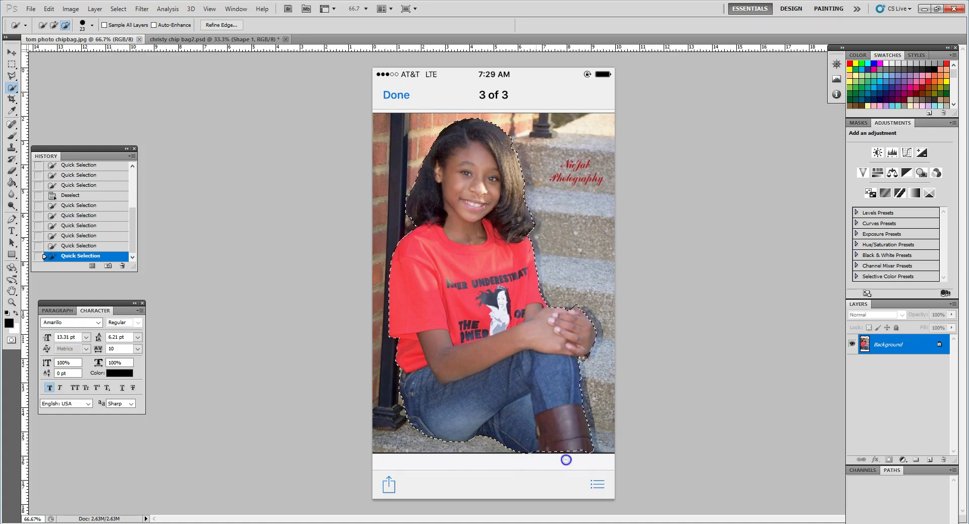
left_click(472, 220)
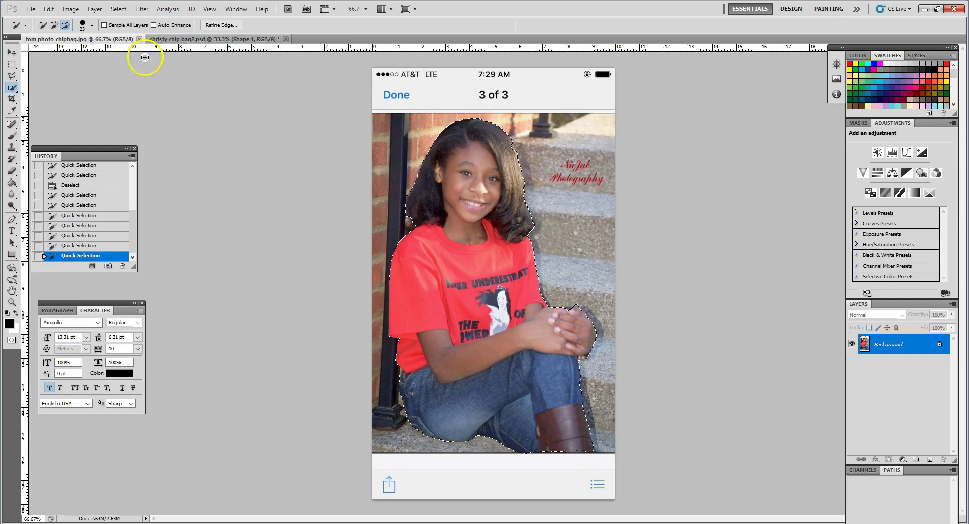
- Trim the remaining background near the boot so the outline hugs it
left_click(56, 25)
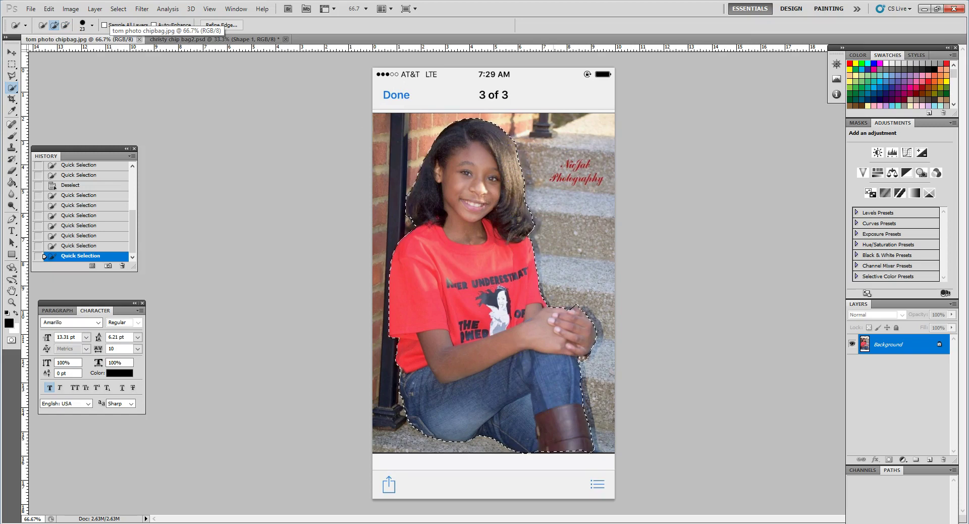
left_click(66, 25)
left_click(493, 298)
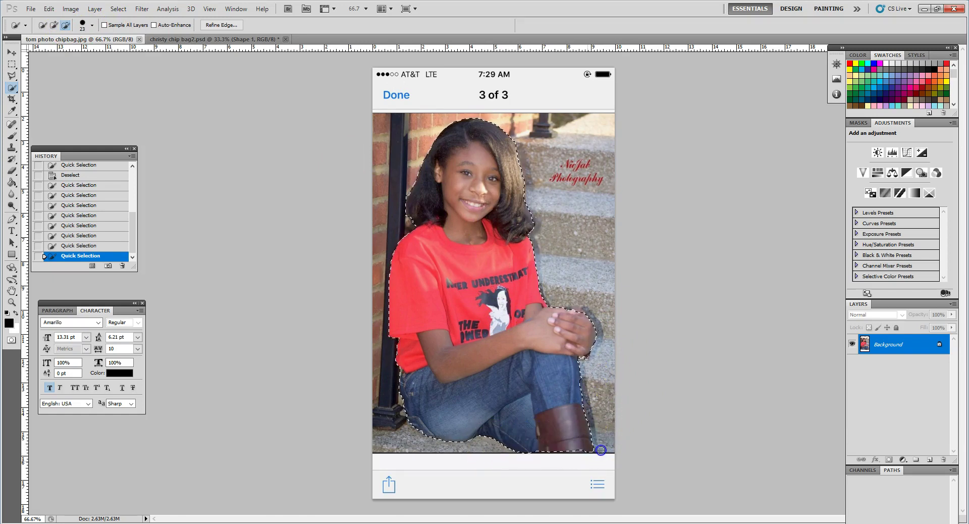
left_click(591, 424)
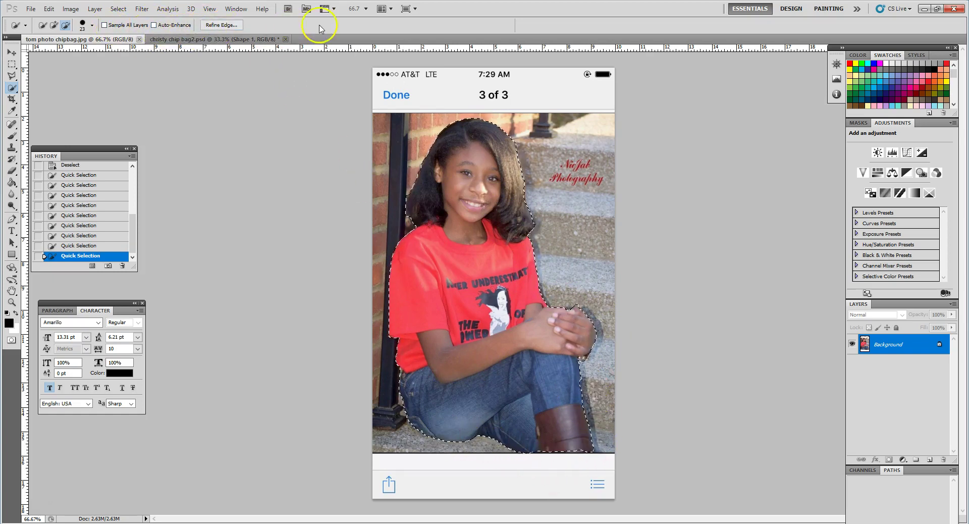
left_click(227, 25)
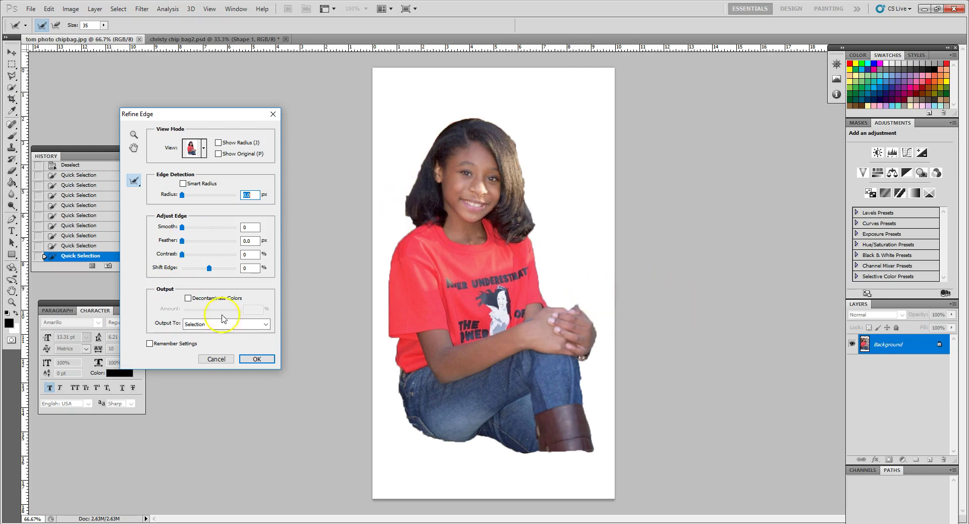
left_click(216, 359)
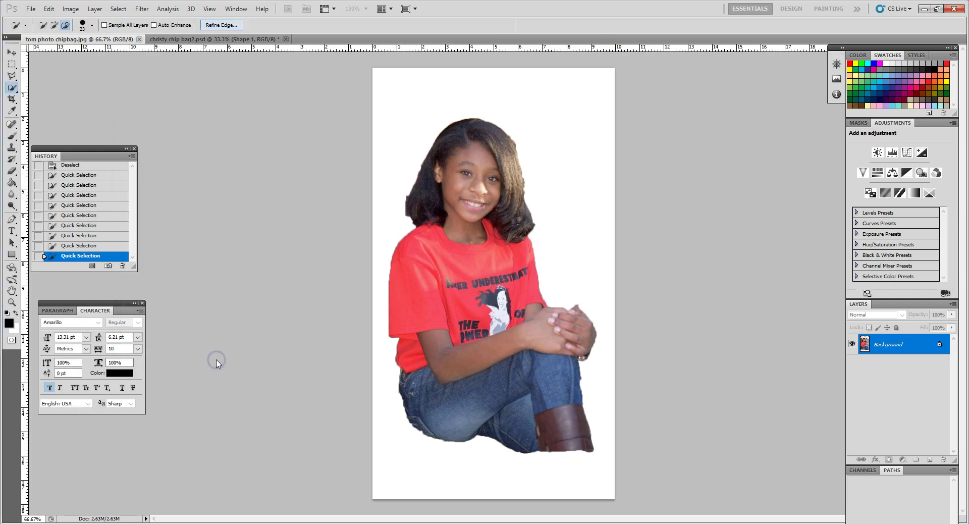
left_click(62, 28)
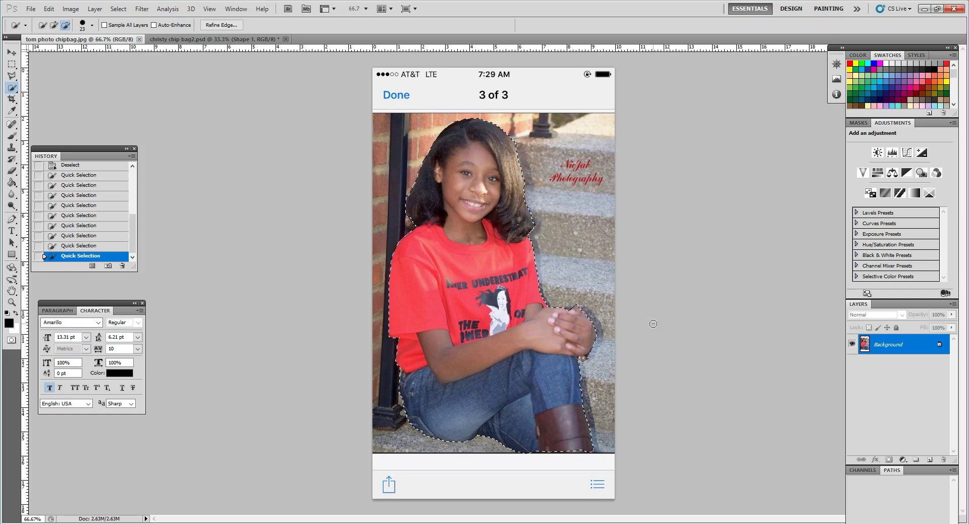
- At 100% zoom, subtract the steps beside the girl's hands from the selection, then zoom back out
key("ctrl+plus")
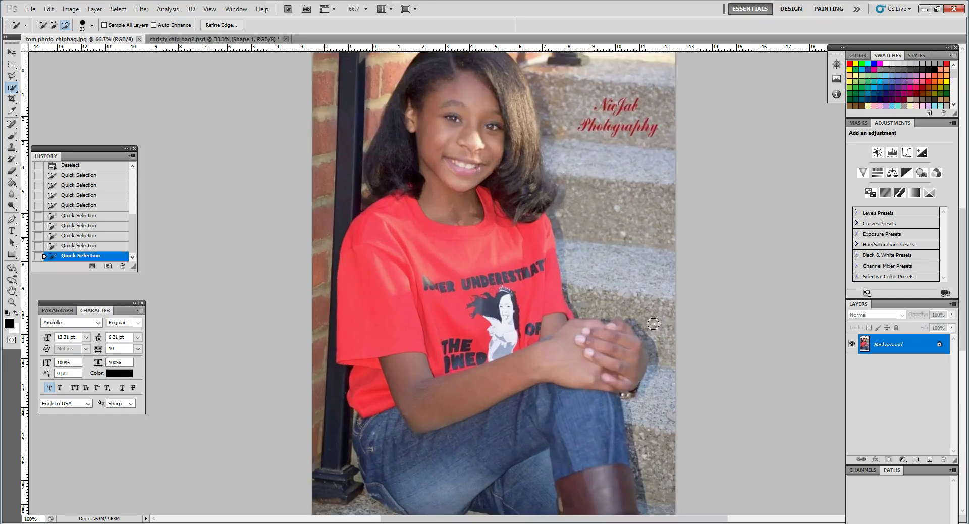
left_click(616, 301)
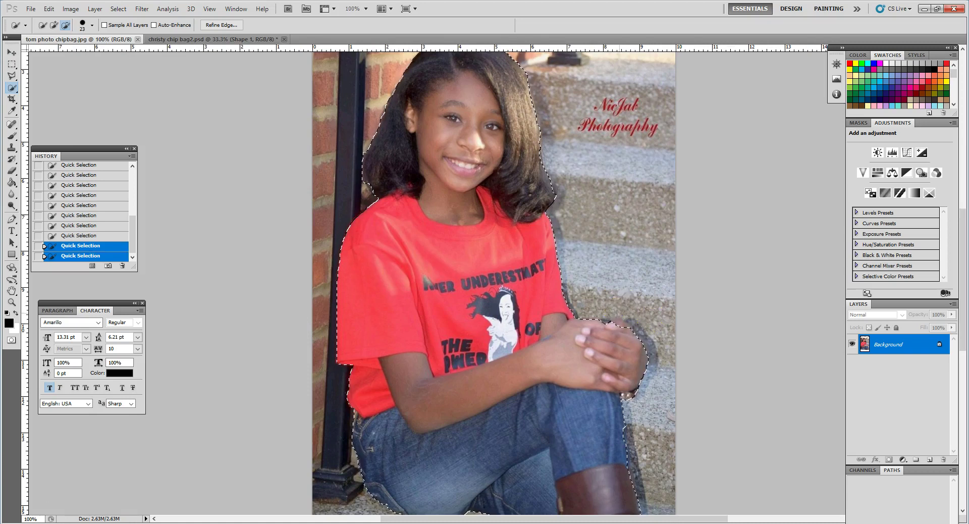
left_click(632, 292)
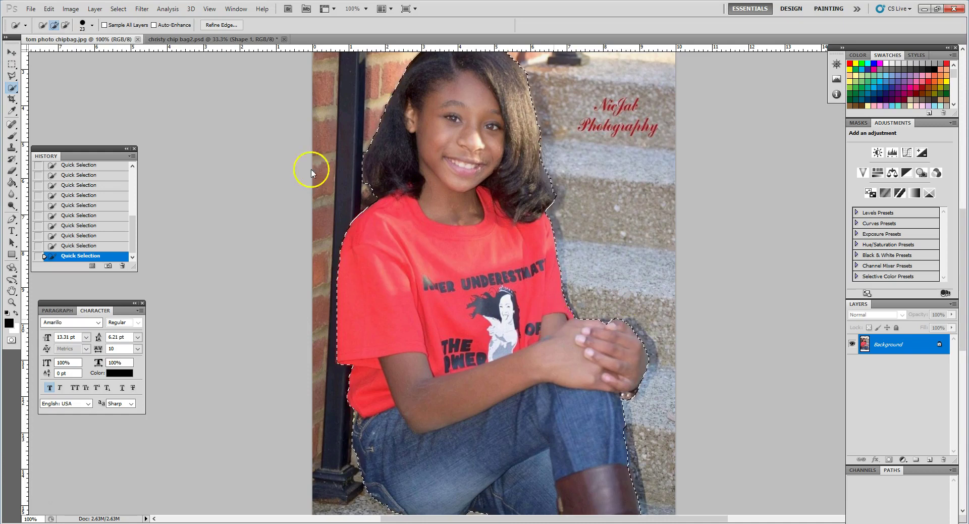
left_click(65, 25)
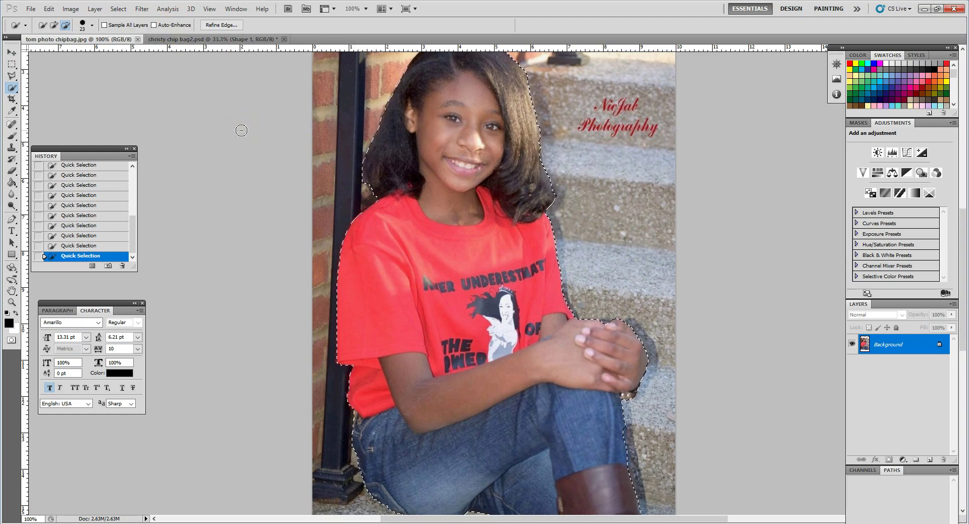
key("ctrl+h")
key("ctrl+minus")
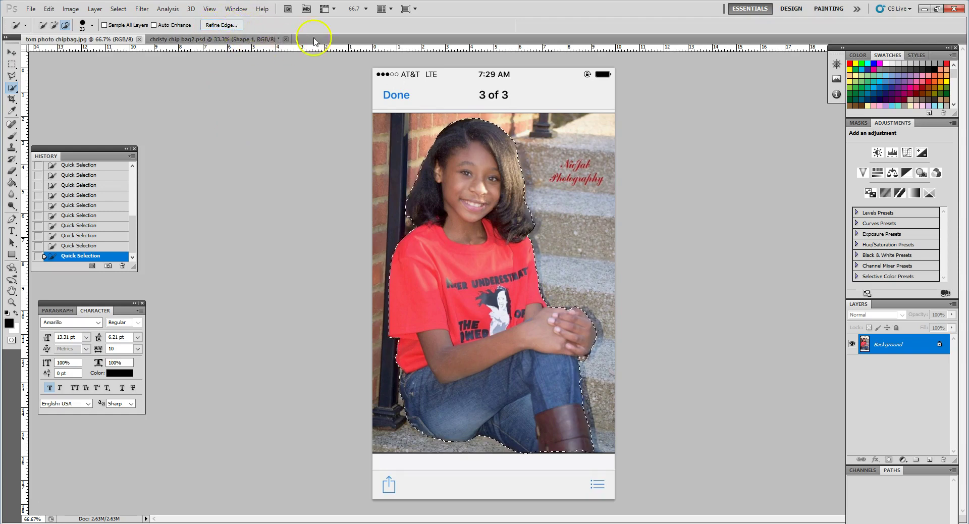
- In Refine Edge, increase the detection radius and output to New Layer with Layer Mask
left_click(231, 27)
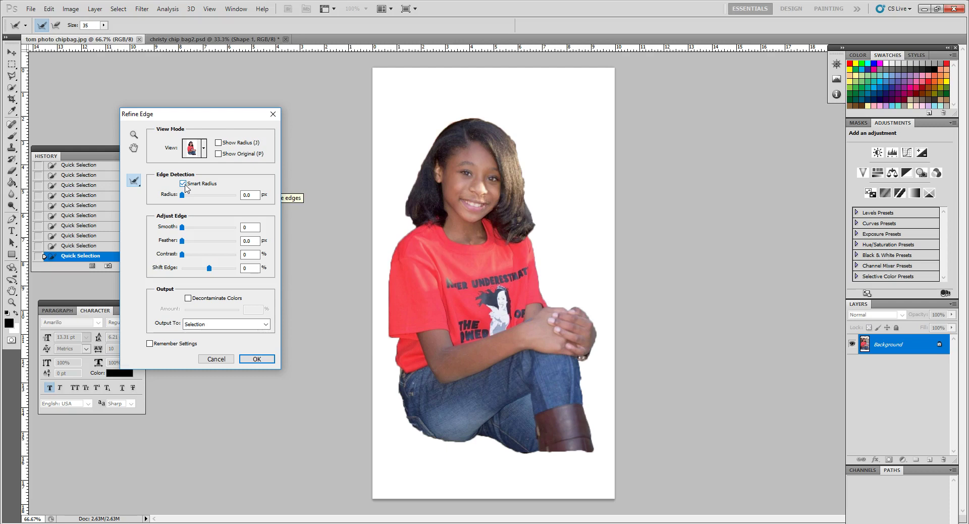
left_click(182, 196)
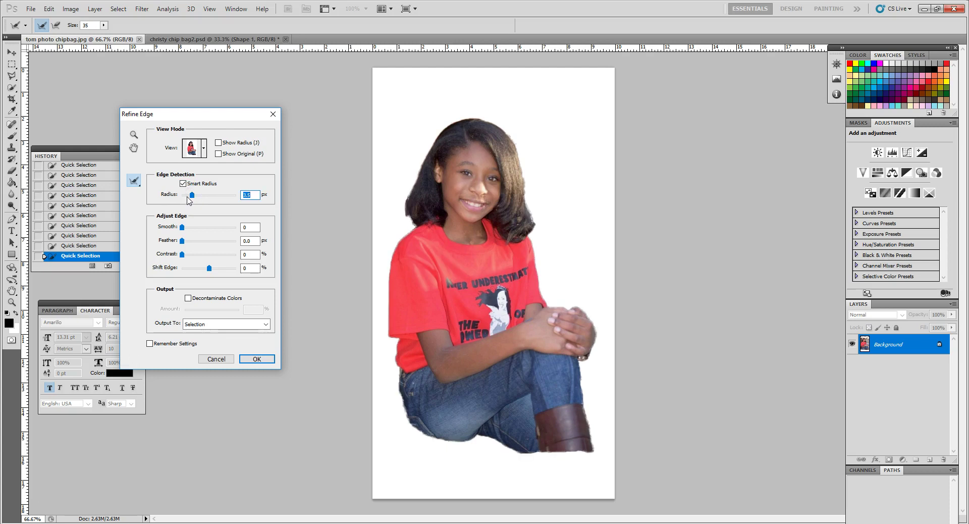
left_click_drag(197, 195, 188, 196)
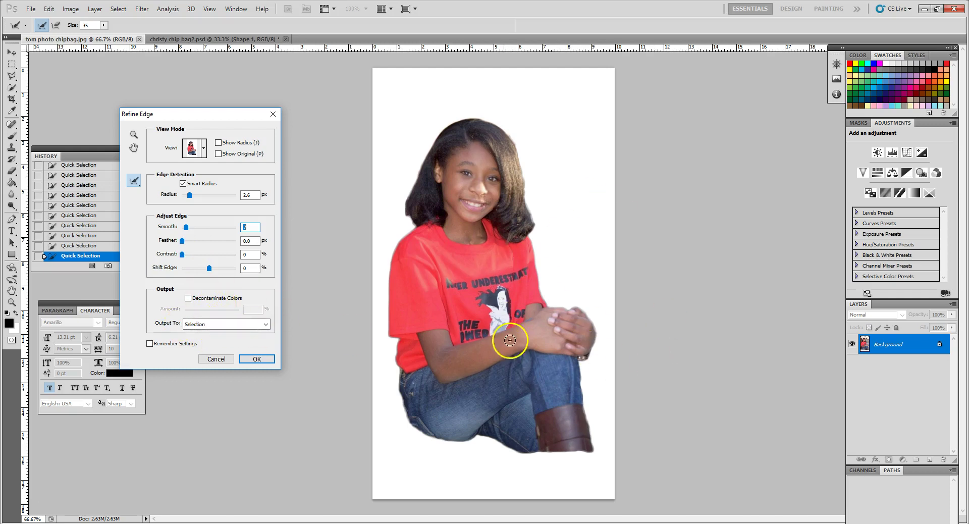
left_click(556, 378)
left_click(265, 324)
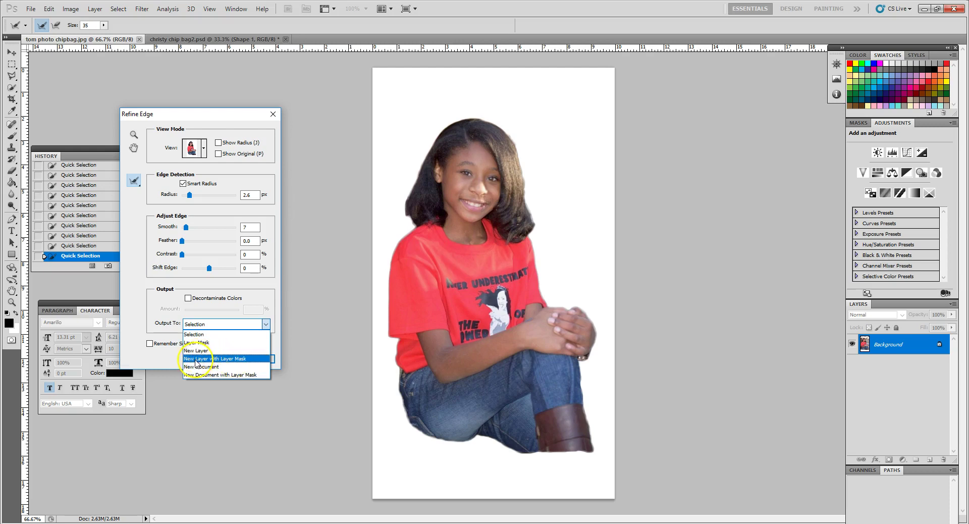
left_click(226, 360)
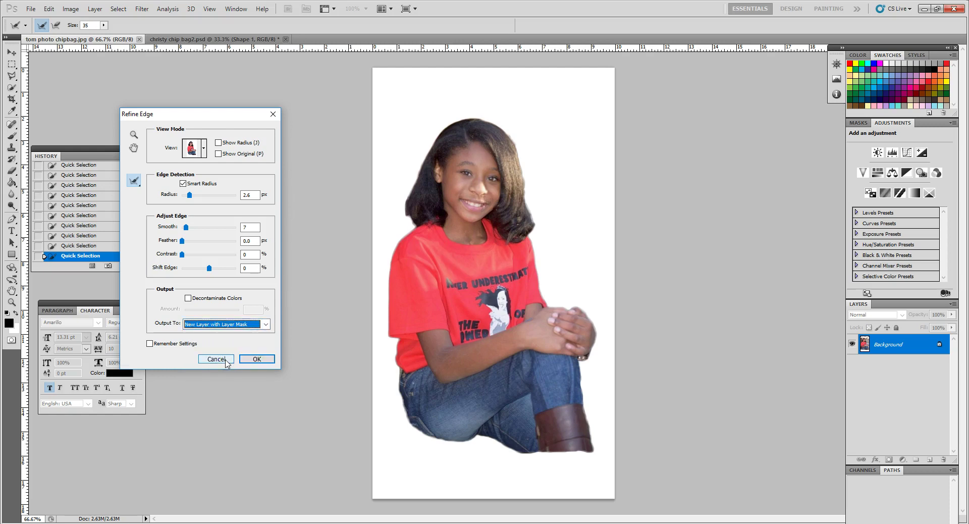
left_click(260, 359)
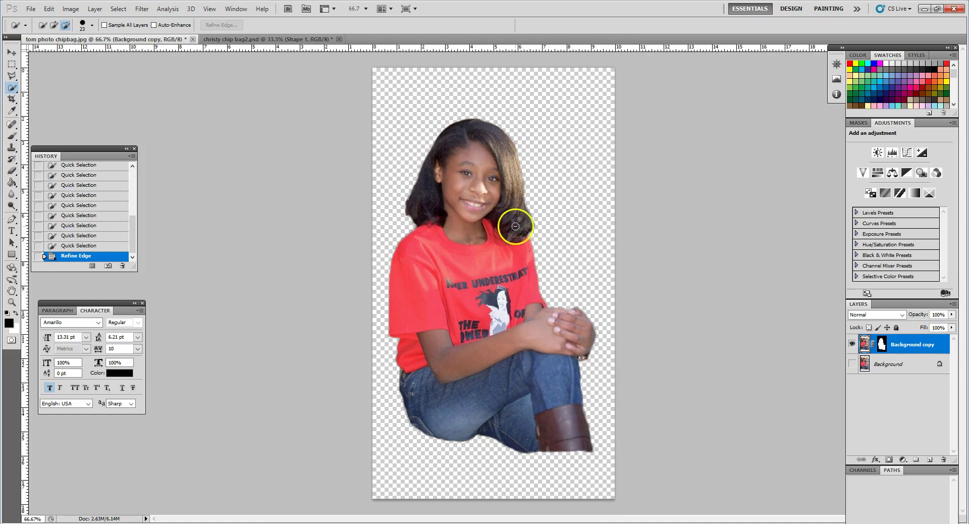
- Drag the girl cutout into christy chip bag2.psd and drop it over the empty photo frame
left_click(11, 54)
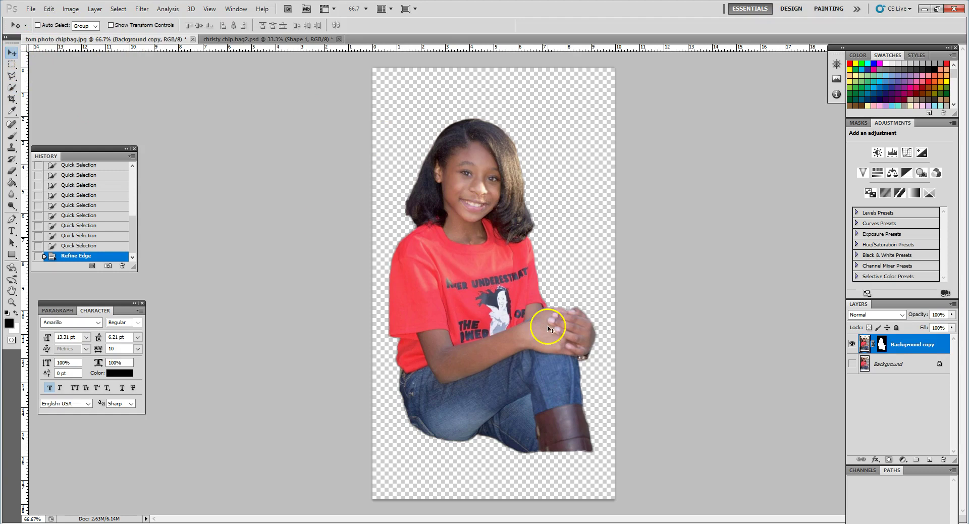
left_click(507, 317)
left_click_drag(483, 233, 463, 240)
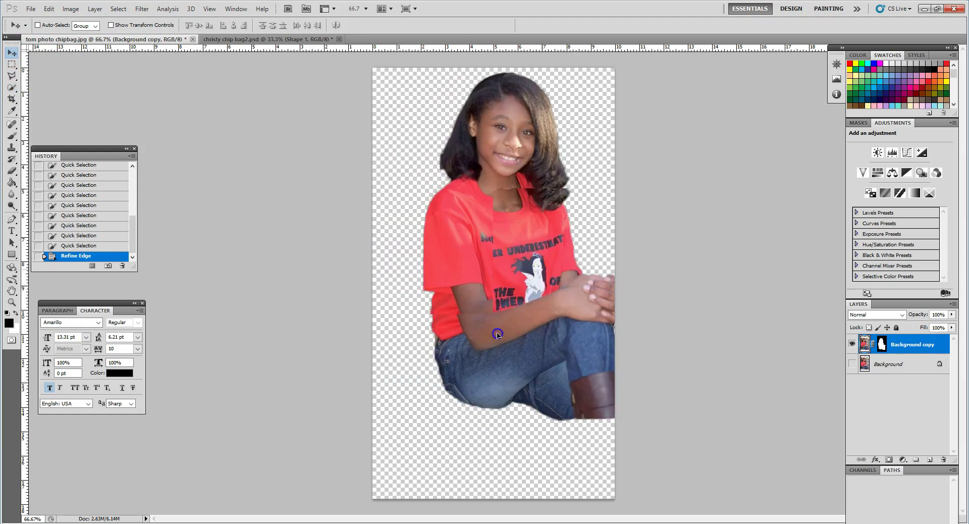
left_click_drag(497, 334, 157, 56)
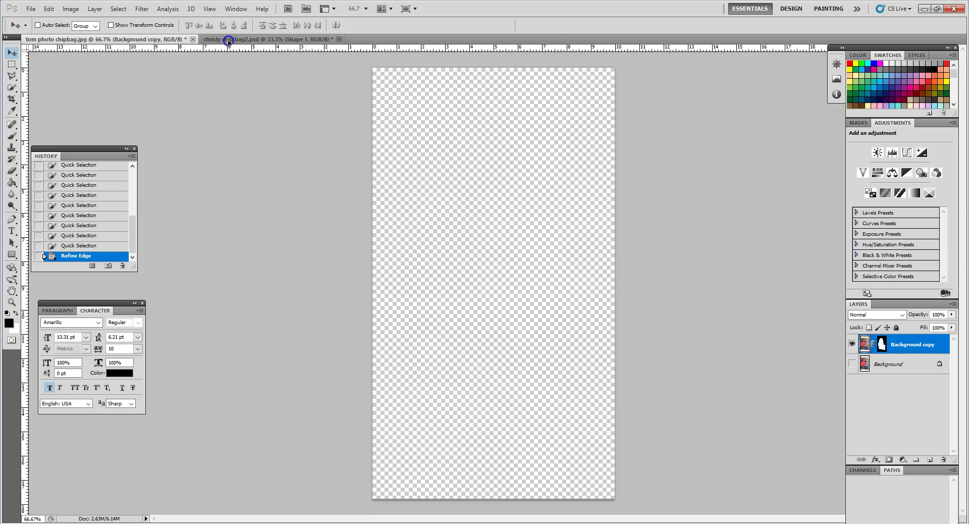
left_click_drag(229, 43, 348, 331)
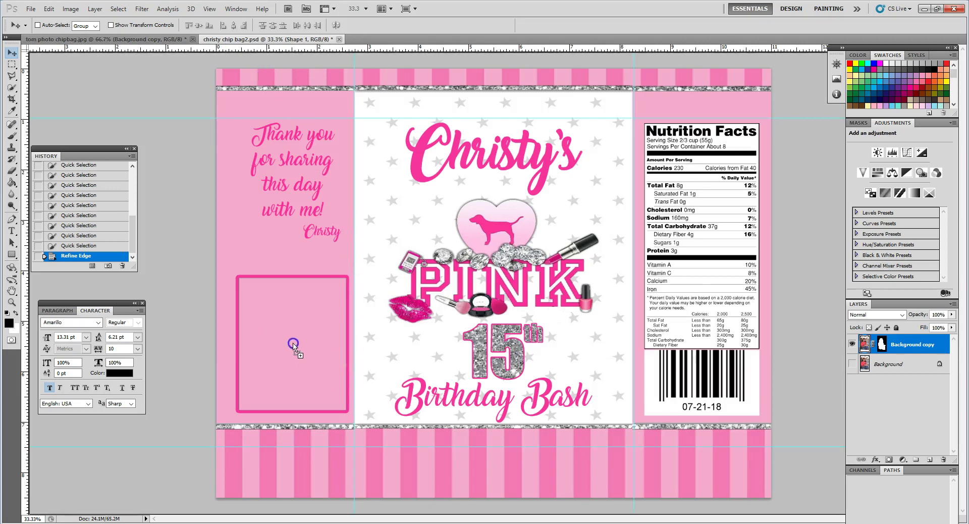
left_click_drag(312, 303, 253, 324)
left_click_drag(292, 347, 292, 347)
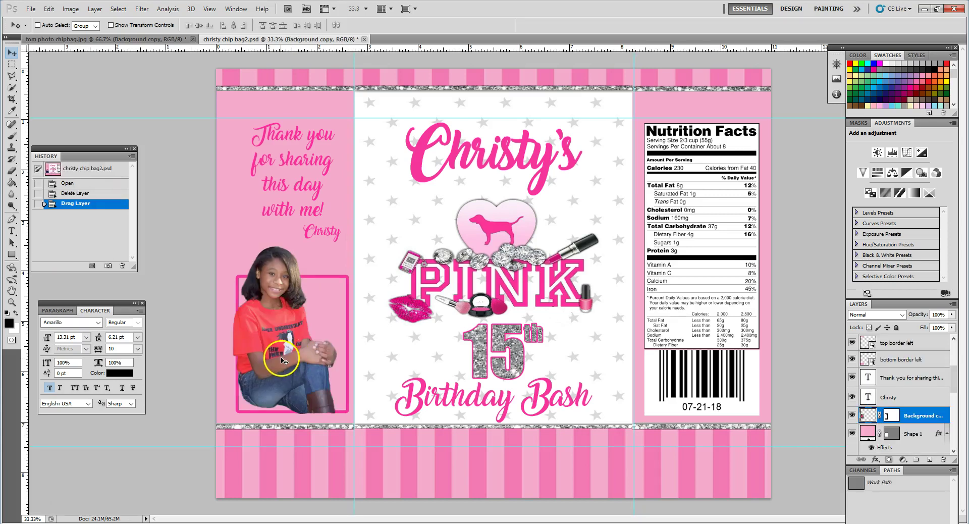
left_click_drag(304, 362, 305, 367)
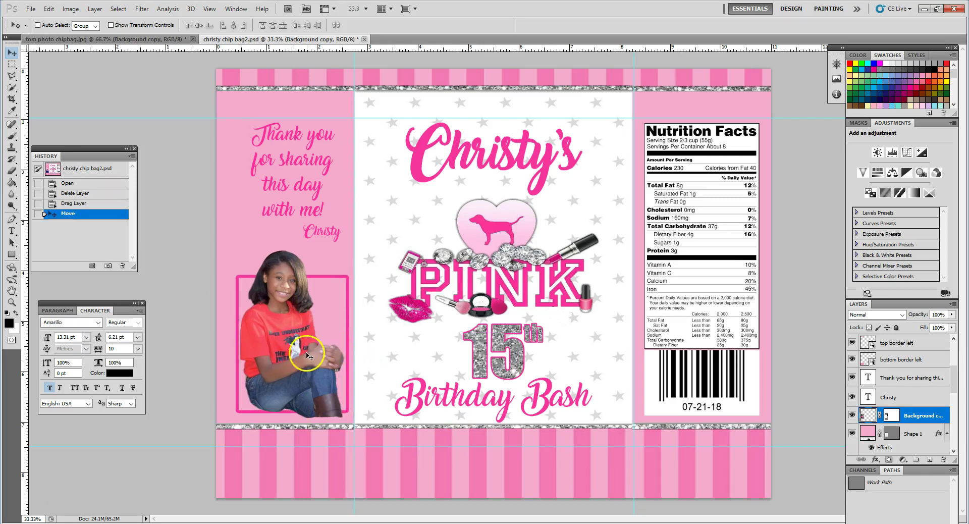
- Make the Background copy layer a clipping mask and reposition her so her face fills the frame
right_click(906, 414)
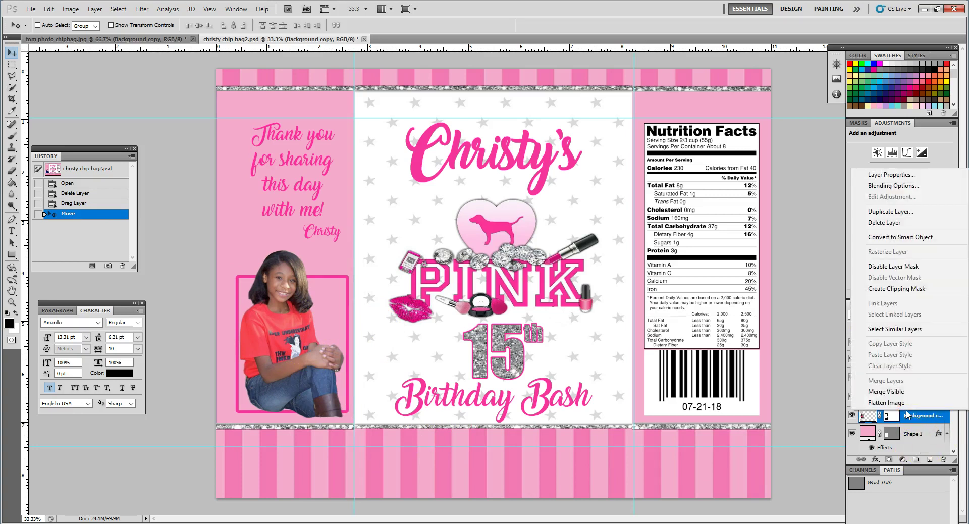
left_click(886, 289)
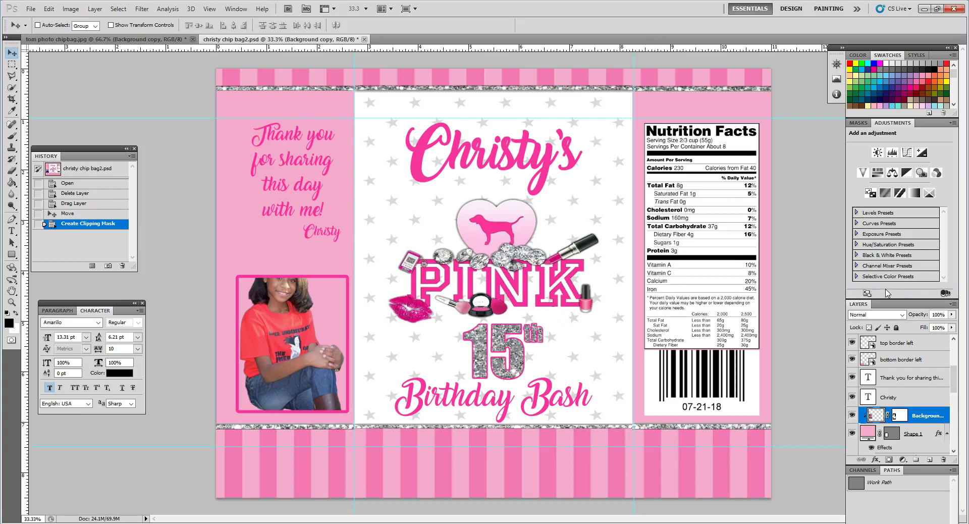
left_click_drag(297, 318, 300, 362)
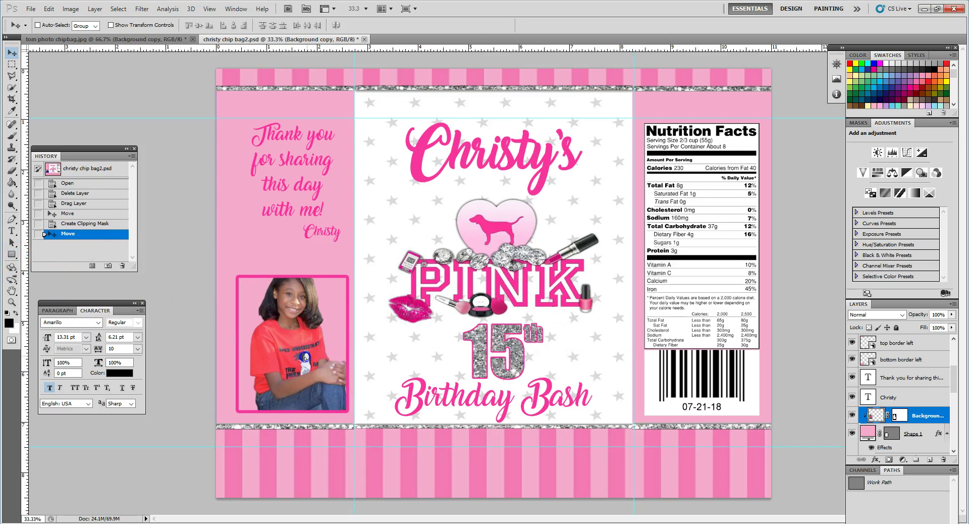
left_click_drag(312, 356, 304, 355)
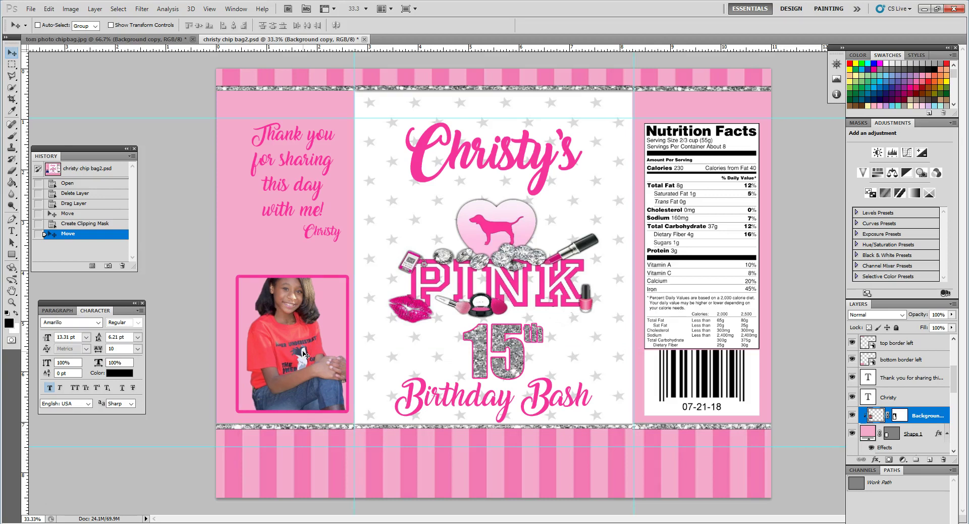
- Free-transform the girl photo down to about 79%, nudge it left and down, and commit
key("ctrl+t")
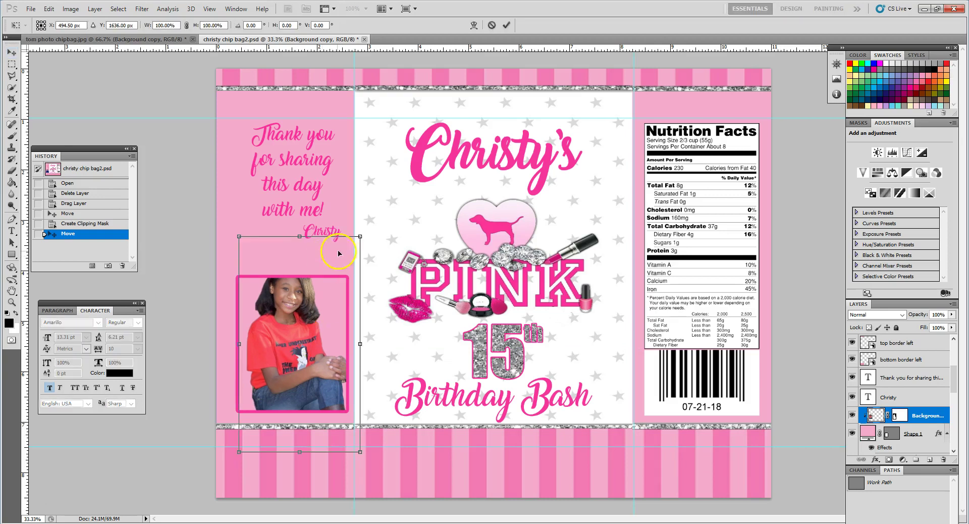
left_click_drag(356, 241, 354, 263)
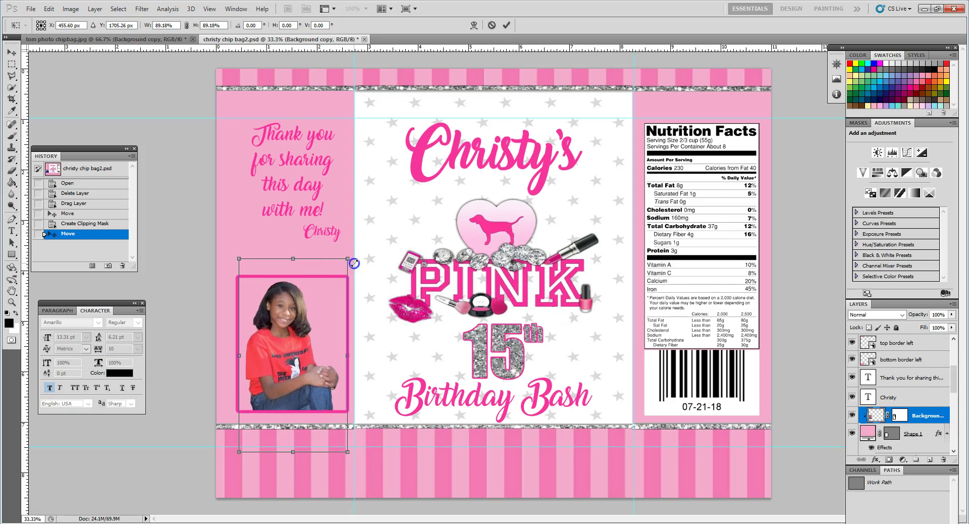
left_click_drag(246, 447, 248, 429)
left_click_drag(247, 430, 247, 431)
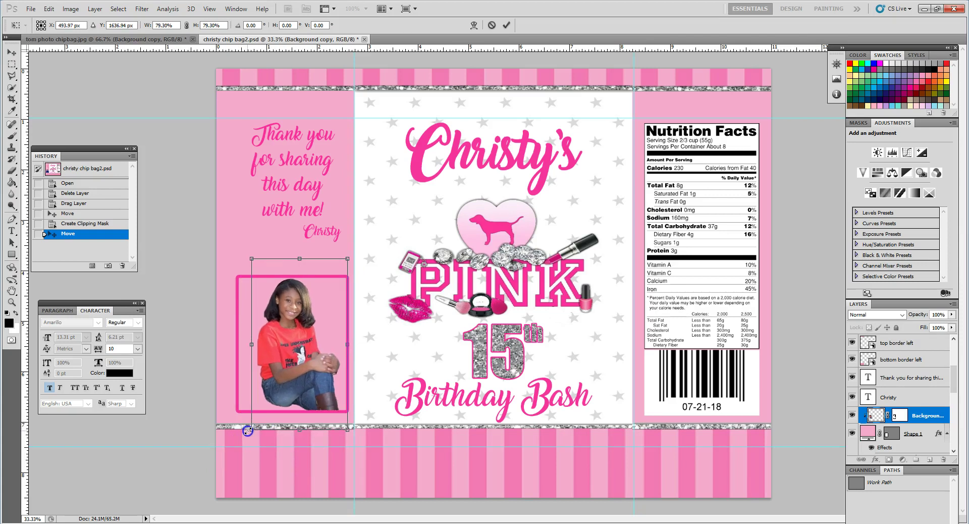
left_click_drag(292, 381, 290, 386)
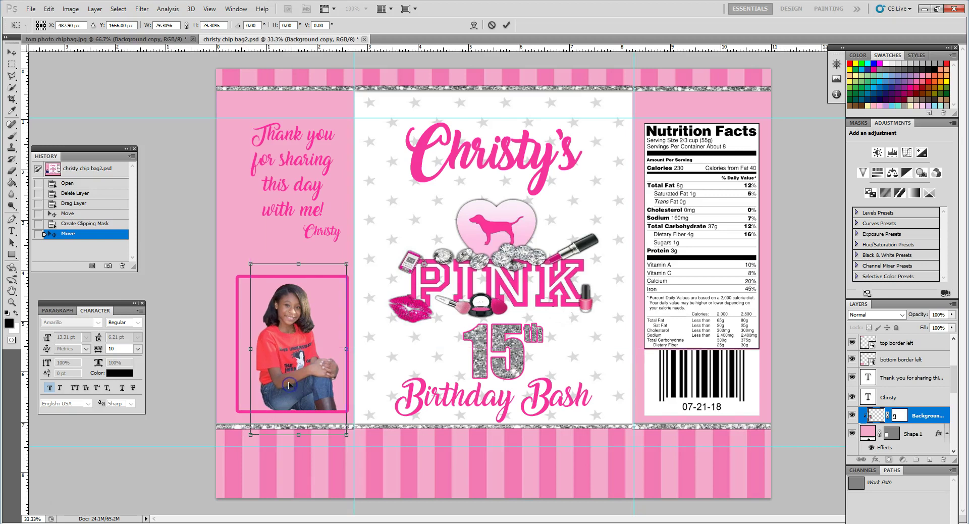
key("Return")
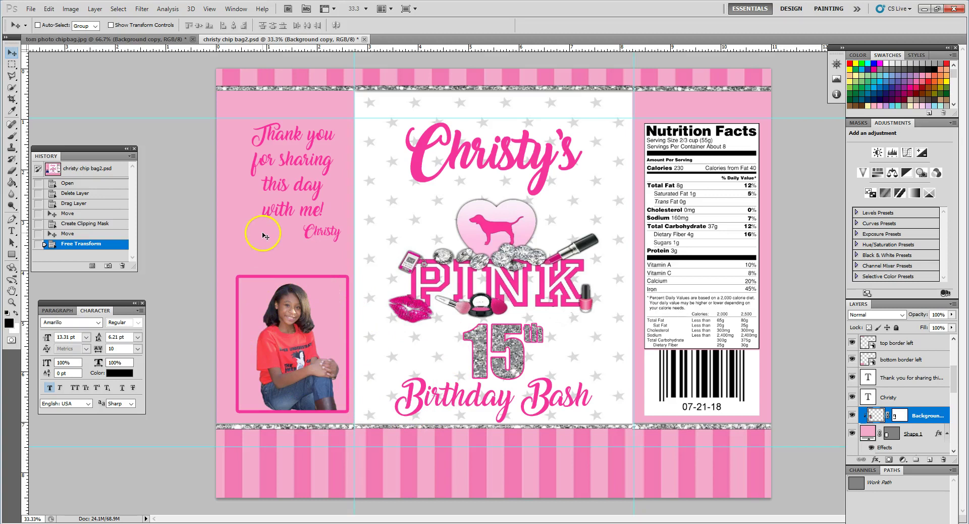
left_click(153, 40)
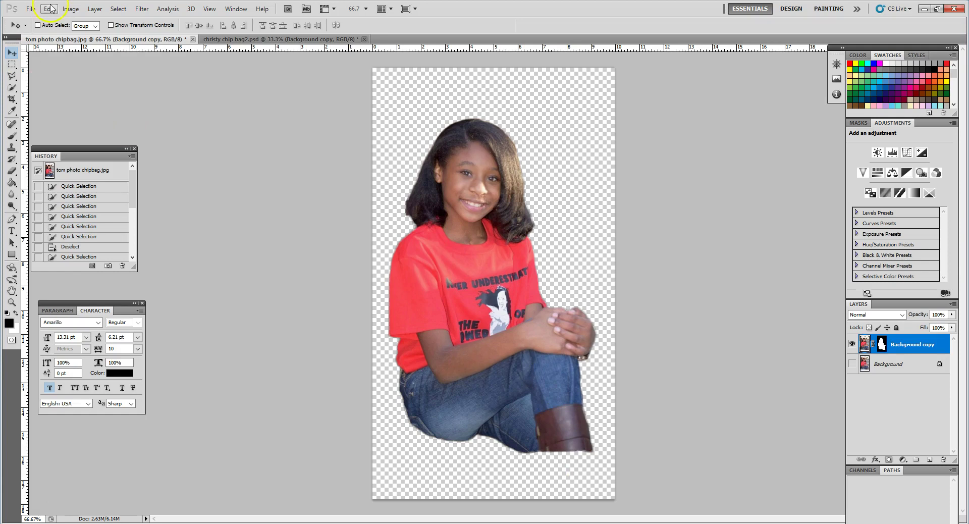
- Save the cutout as picture.psd in Photoshop format
left_click(32, 9)
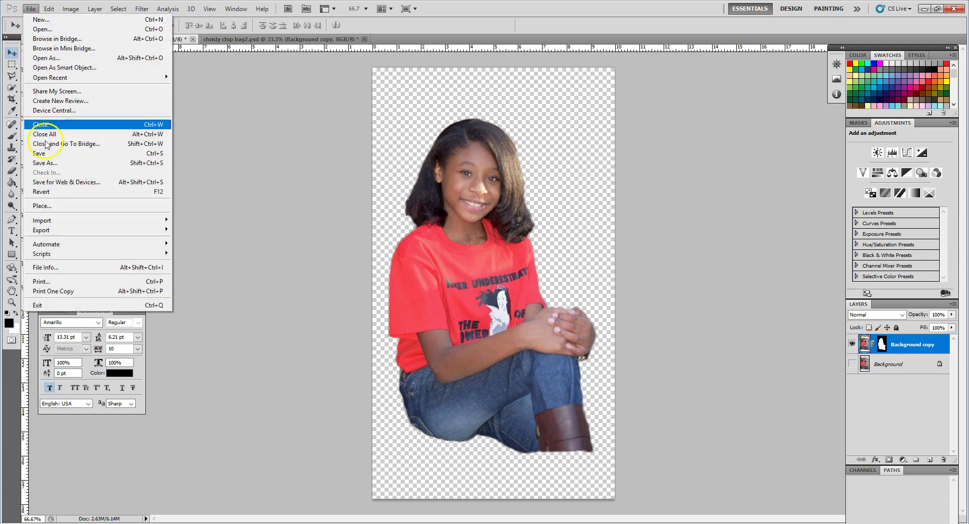
left_click(57, 163)
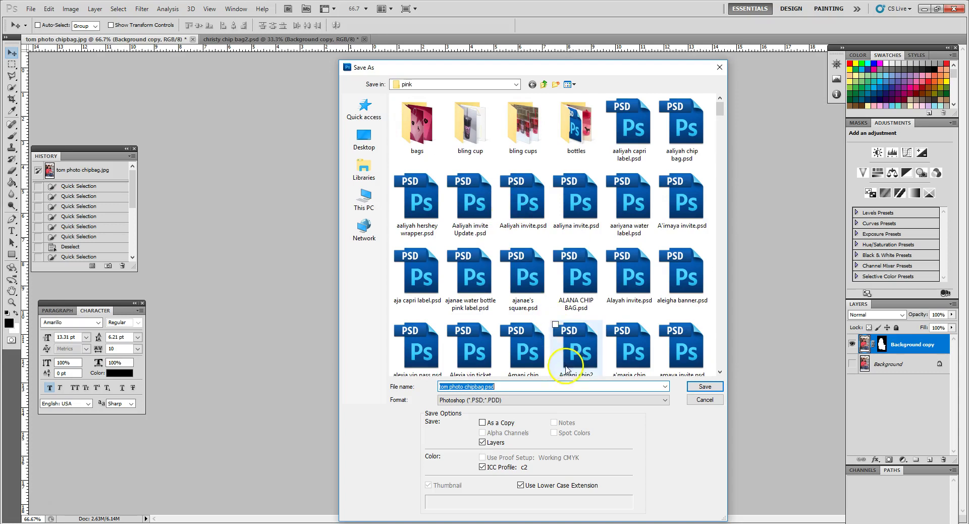
type("picture")
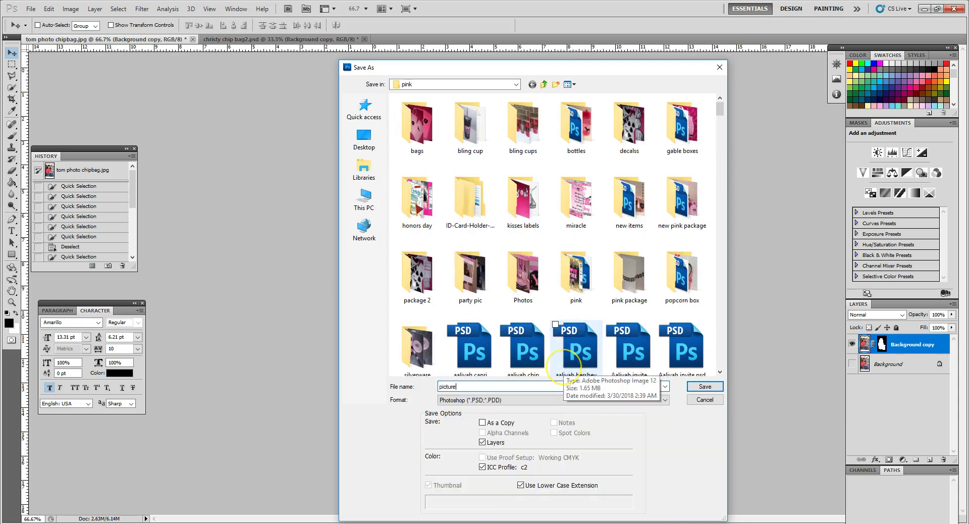
key("Return")
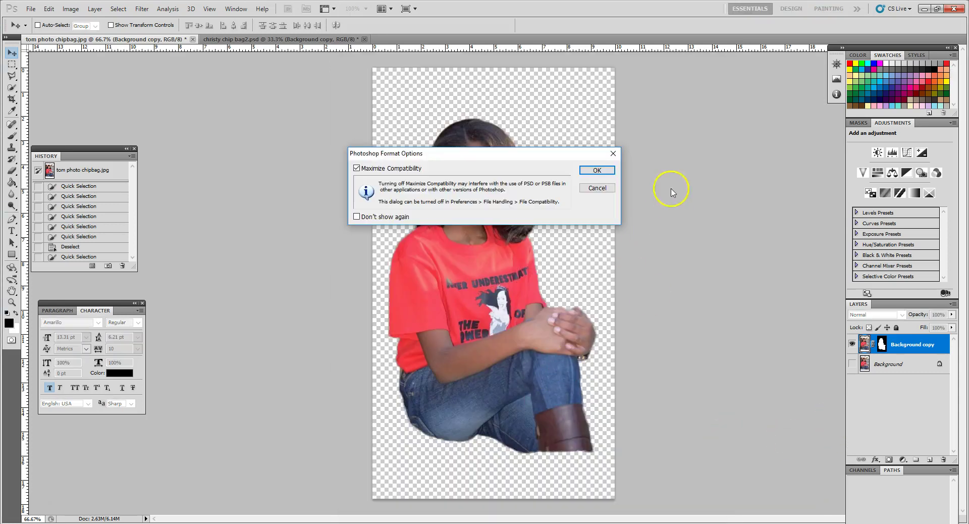
left_click(595, 171)
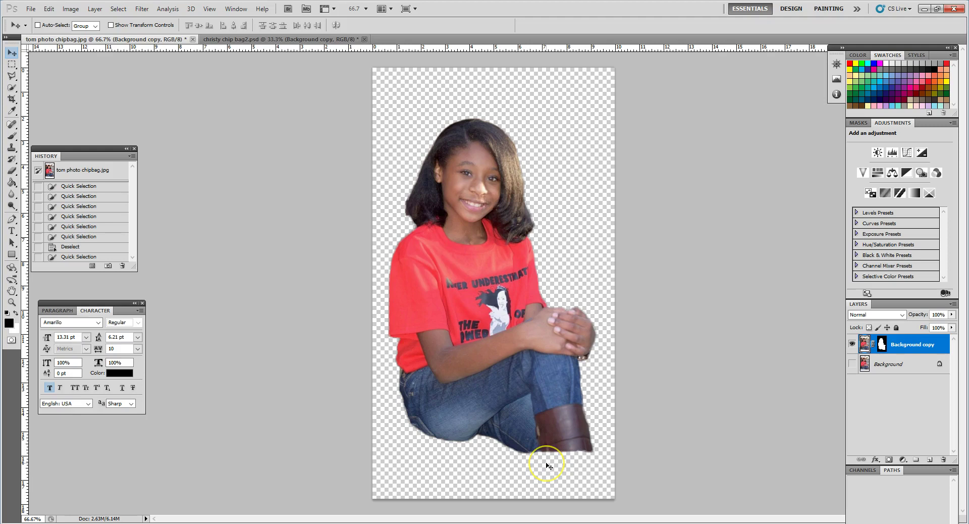
- Begin another Save As with PNG chosen as the format for picture.png
left_click(31, 9)
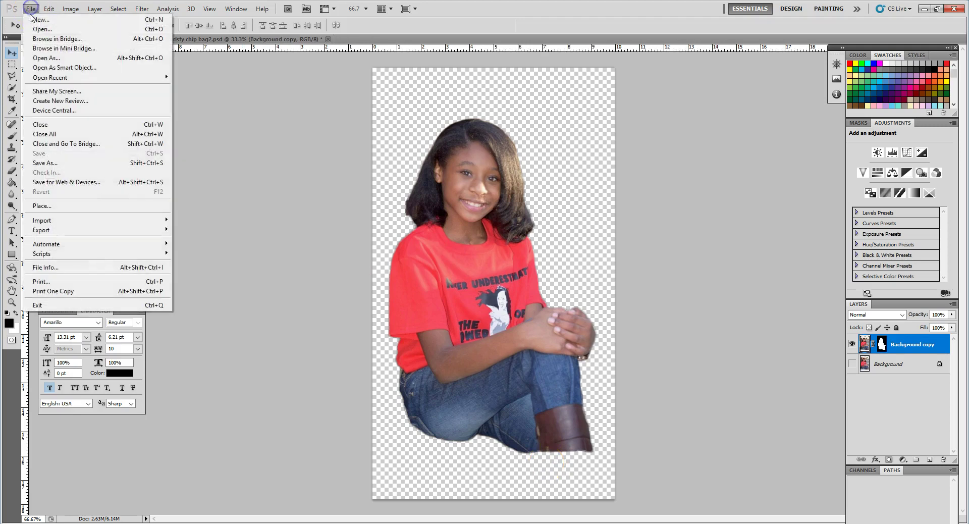
left_click(50, 164)
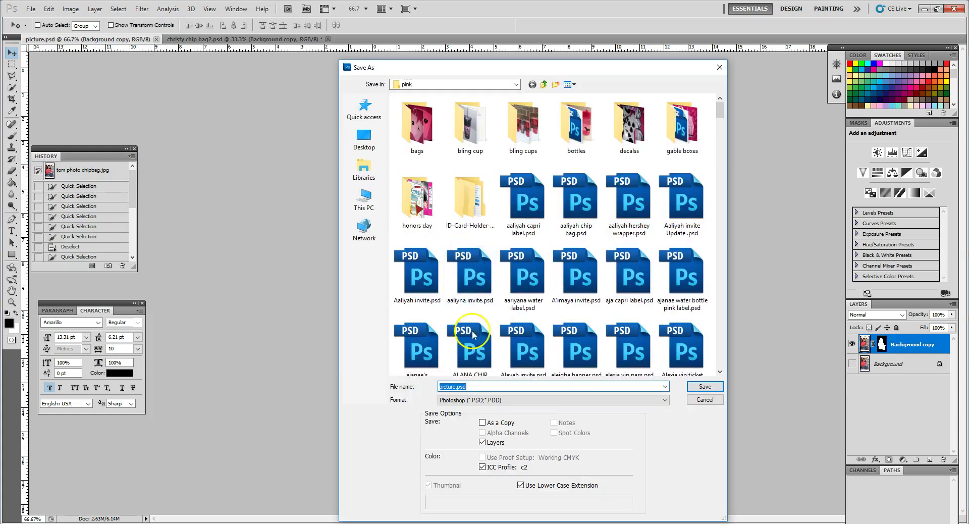
left_click(535, 400)
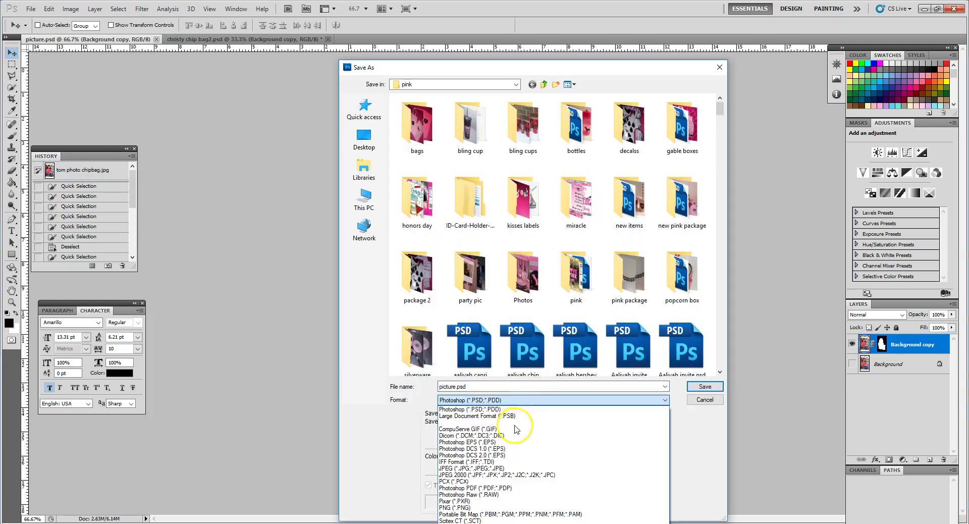
left_click(489, 508)
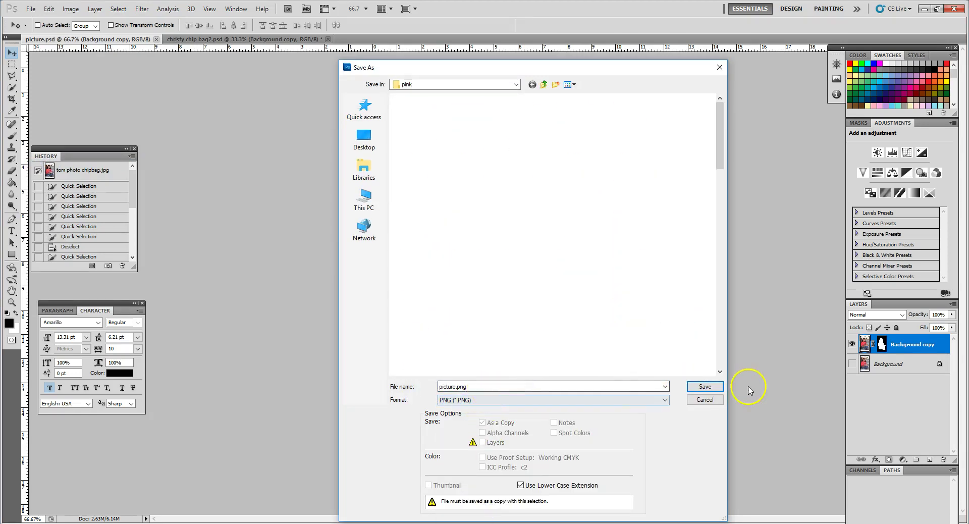